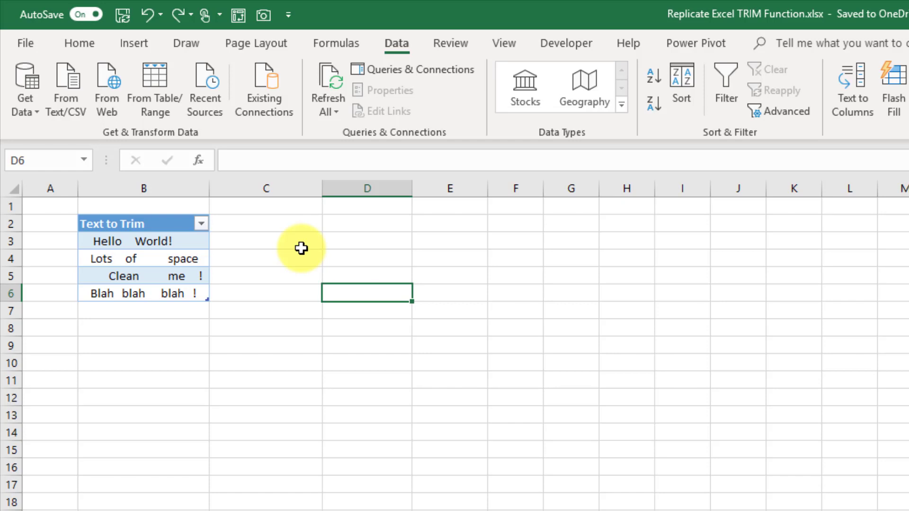
# Enter =TRIM(Data[@[Text to Trim]]) in D3 and fill it down to D6.
pyautogui.click(344, 244)
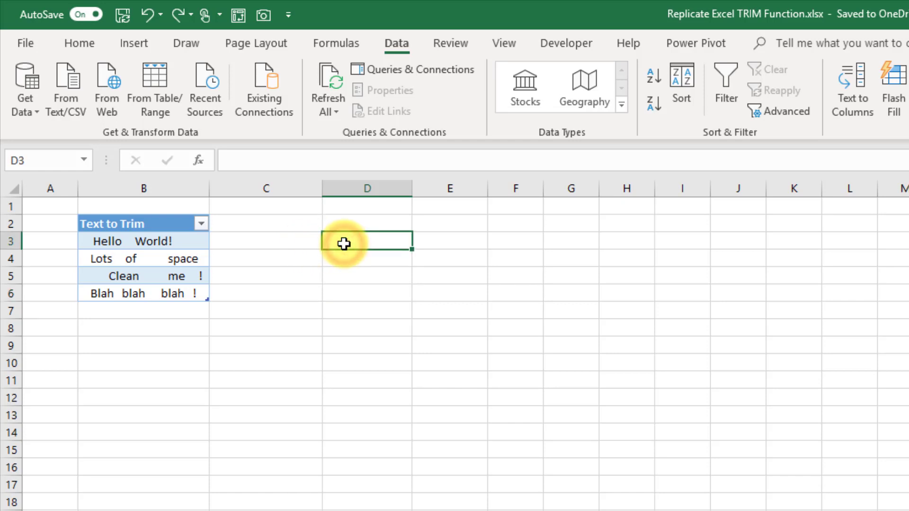
pyautogui.write('=')
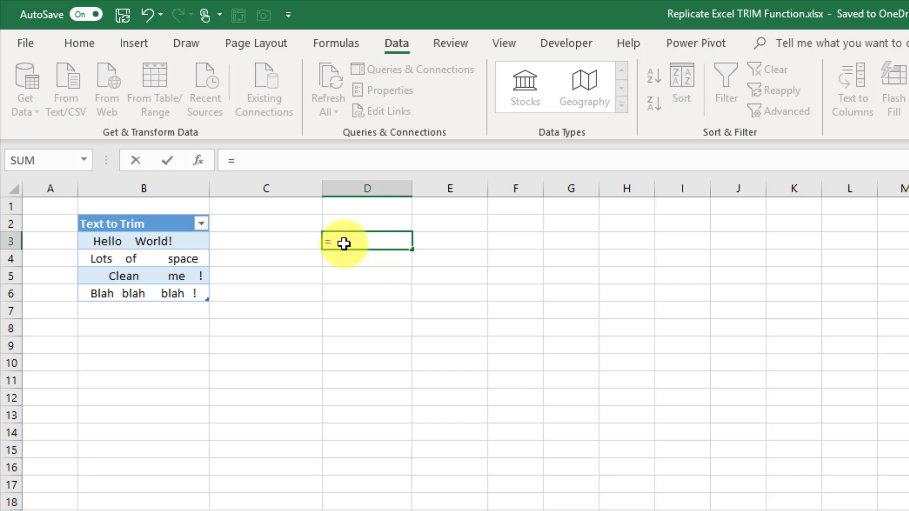
pyautogui.write('ti')
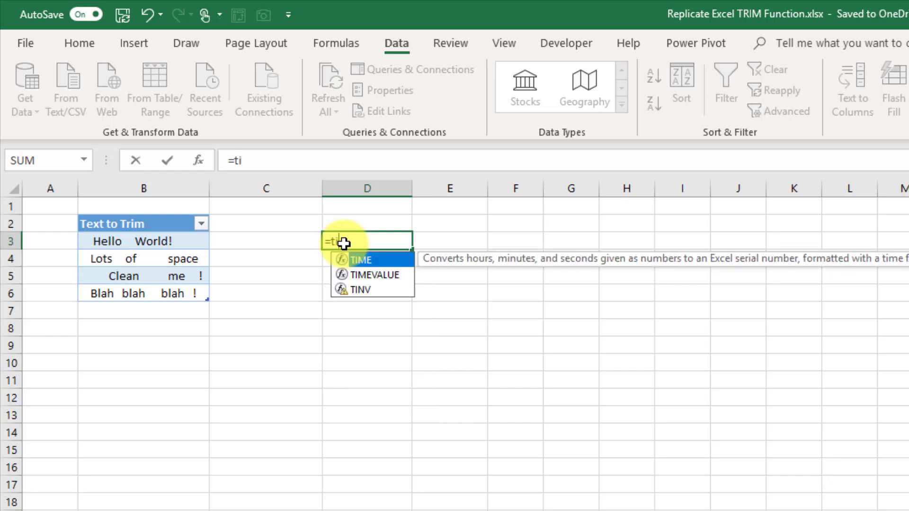
pyautogui.press('BackSpace')
pyautogui.write('rim')
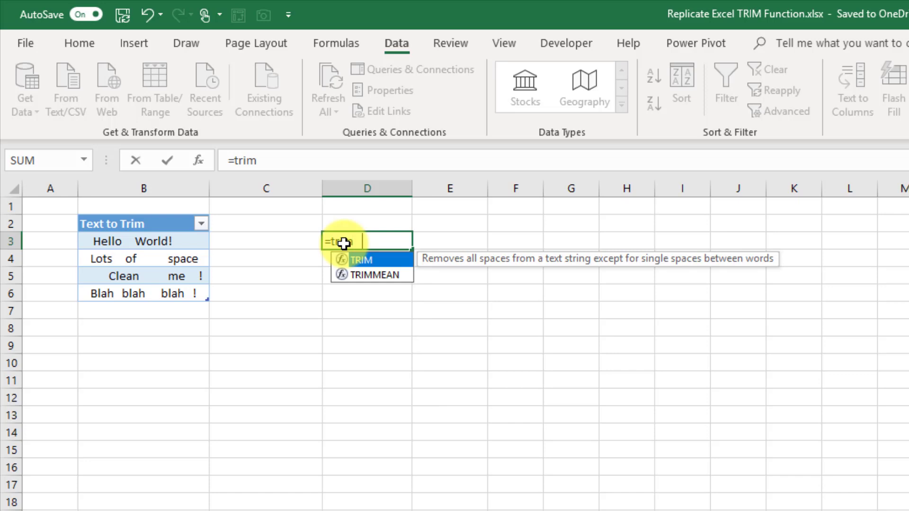
pyautogui.press('Tab')
pyautogui.press('Left')
pyautogui.press('Left')
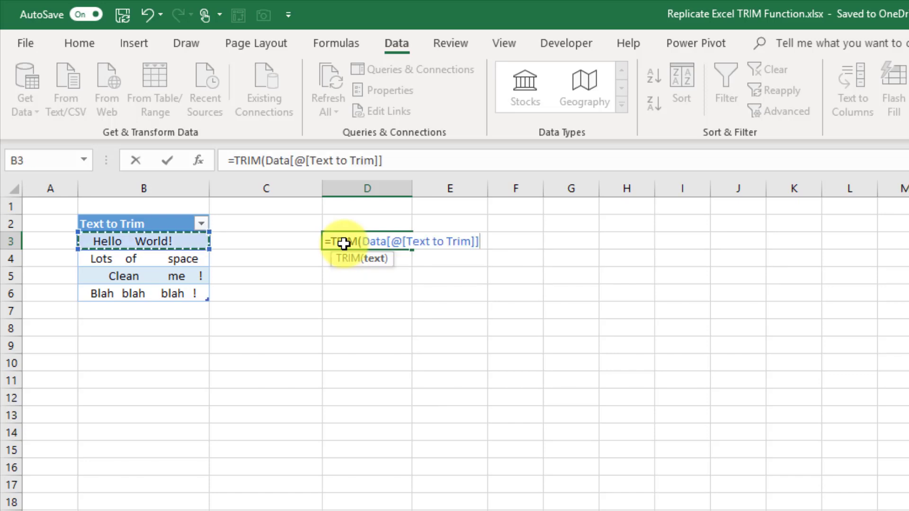
pyautogui.press('Return')
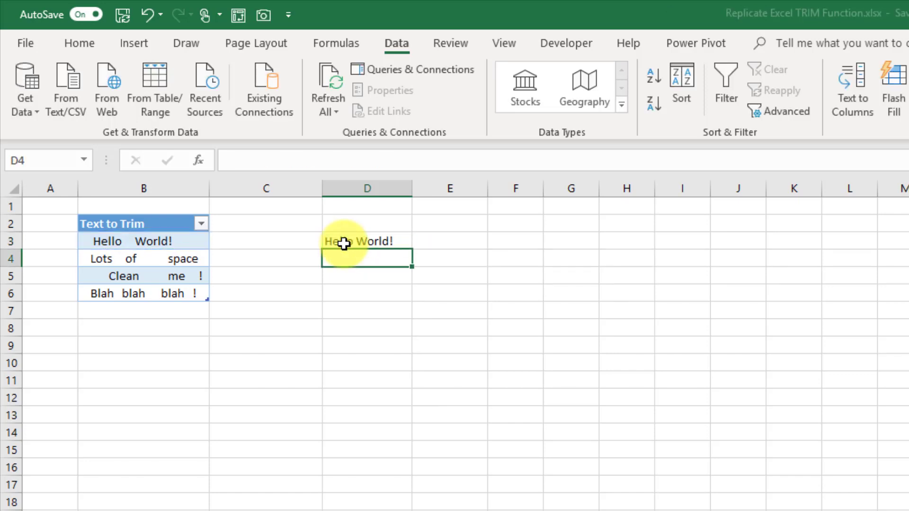
pyautogui.click(351, 241)
pyautogui.moveTo(412, 248); pyautogui.dragTo(405, 301)
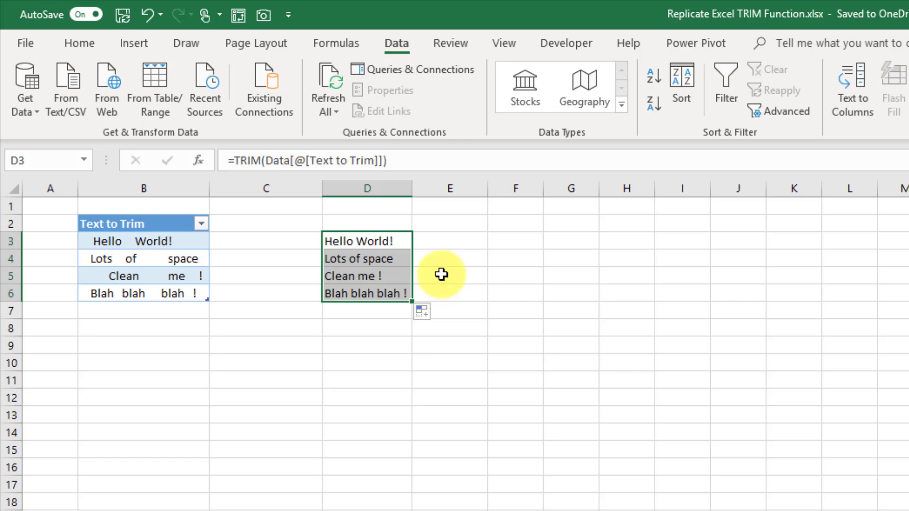
# Bring the Text to Trim table into Power Query and apply Transform > Trim to its column.
pyautogui.click(149, 244)
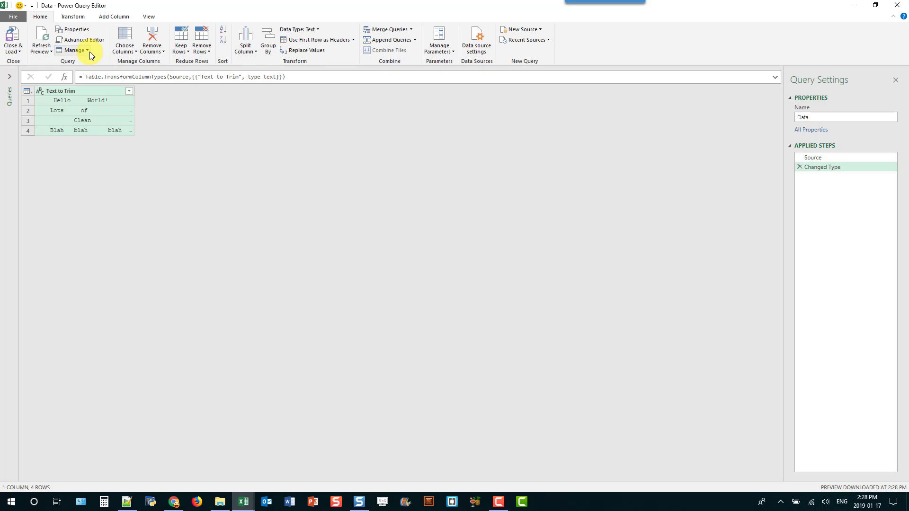
pyautogui.rightClick(86, 93)
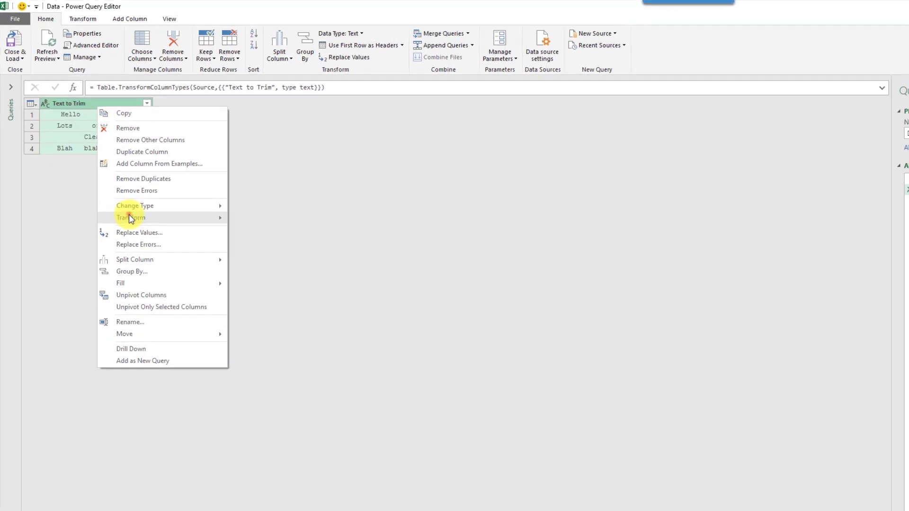
pyautogui.moveTo(164, 191)
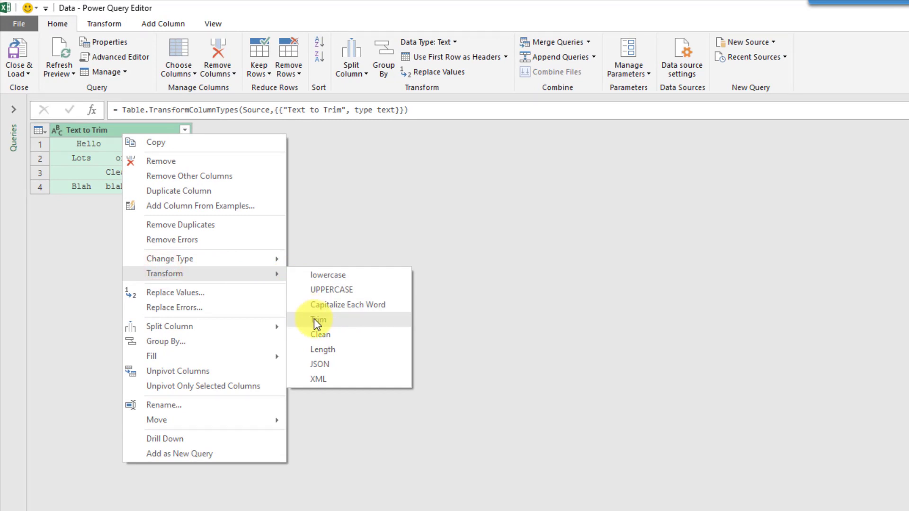
pyautogui.click(315, 320)
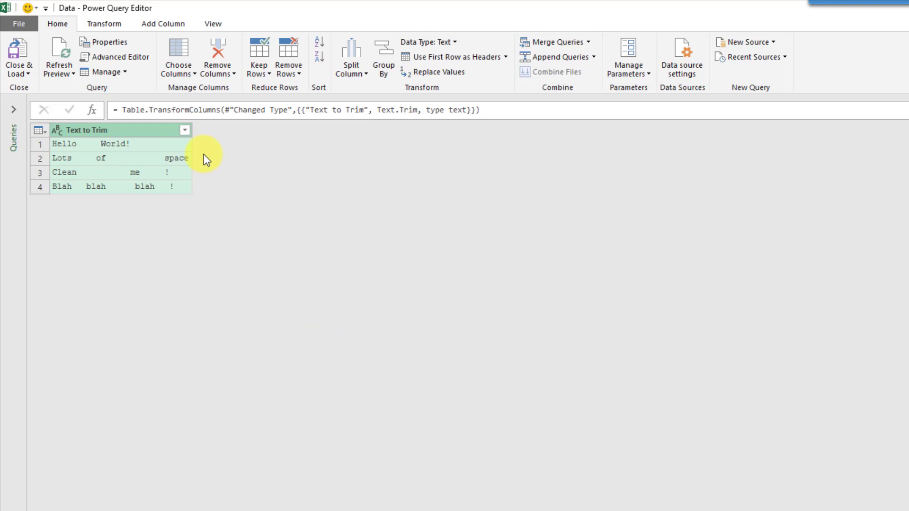
# Replace double spaces with single spaces in the Text to Trim column.
pyautogui.rightClick(147, 132)
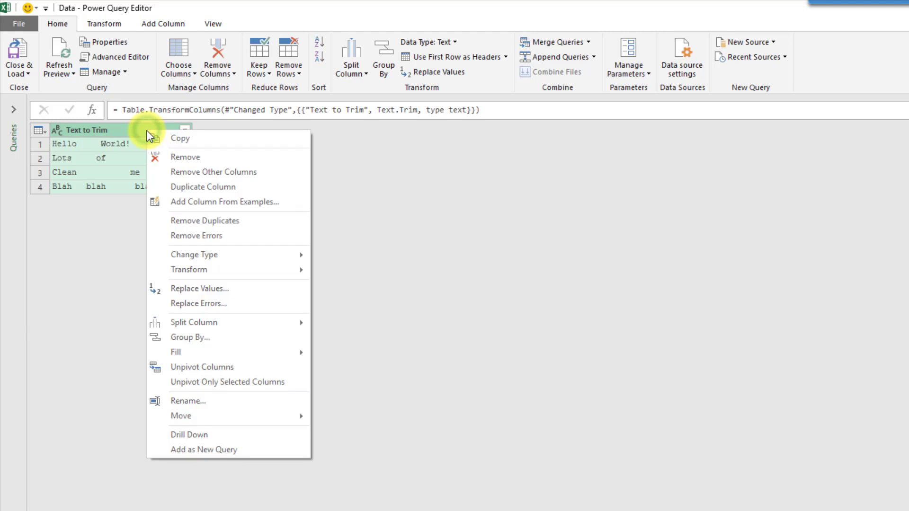
pyautogui.click(183, 290)
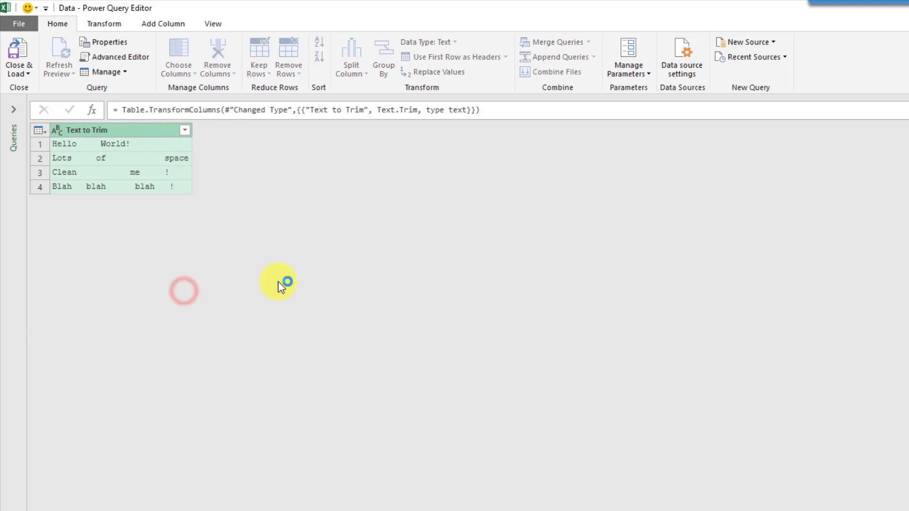
pyautogui.click(470, 331)
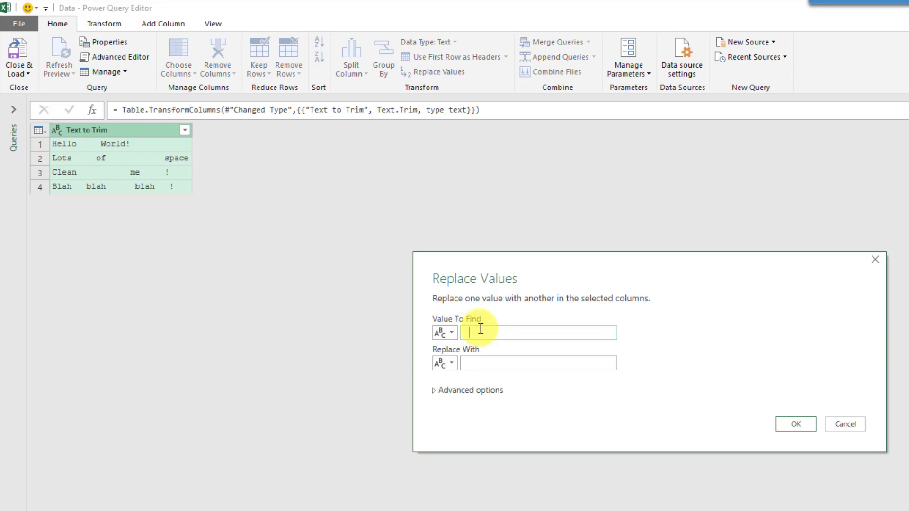
pyautogui.click(482, 362)
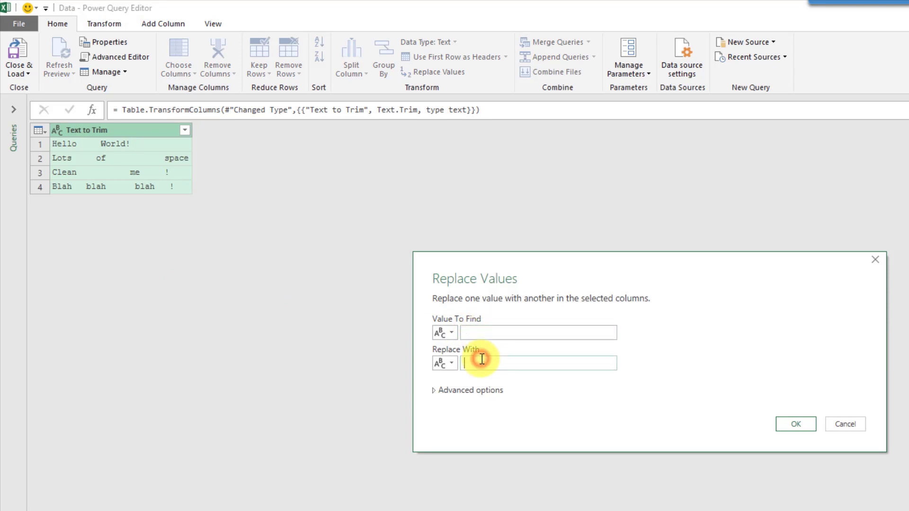
pyautogui.click(805, 425)
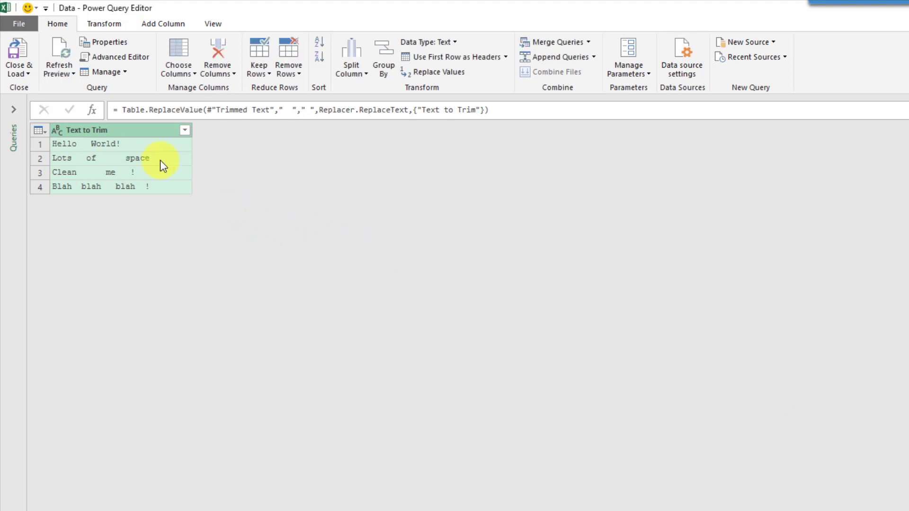
# Add a second Replace Values step turning remaining double spaces into single ones.
pyautogui.rightClick(130, 128)
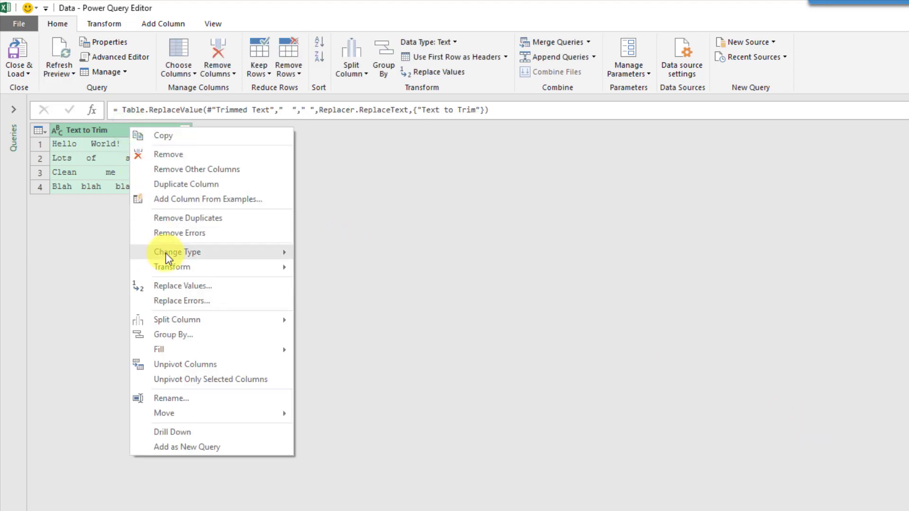
pyautogui.click(173, 289)
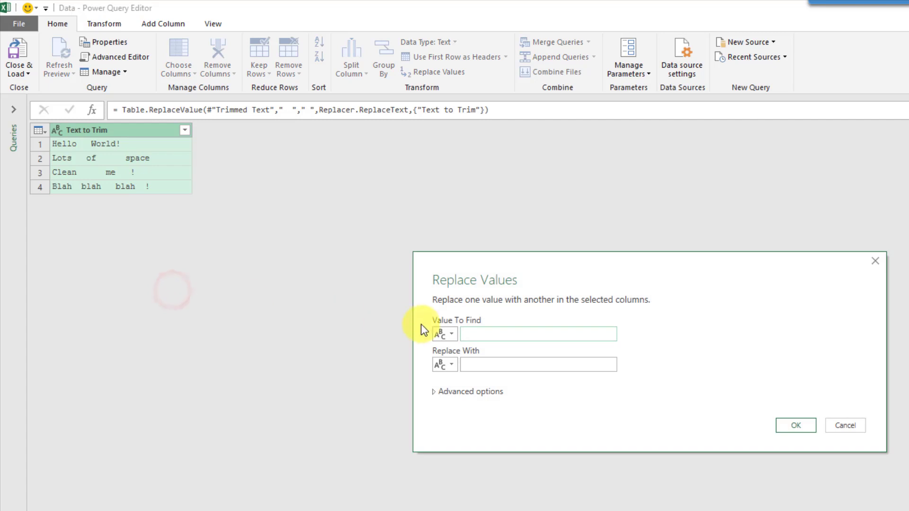
pyautogui.click(487, 365)
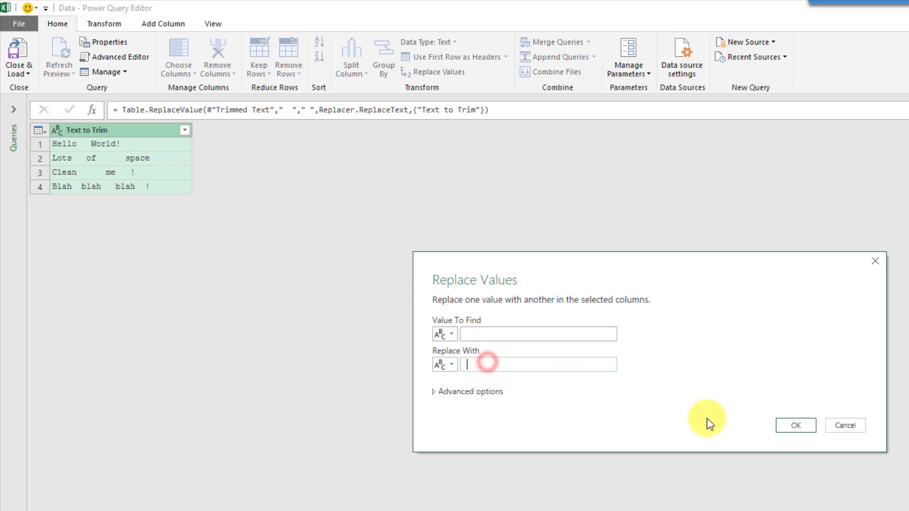
pyautogui.click(785, 425)
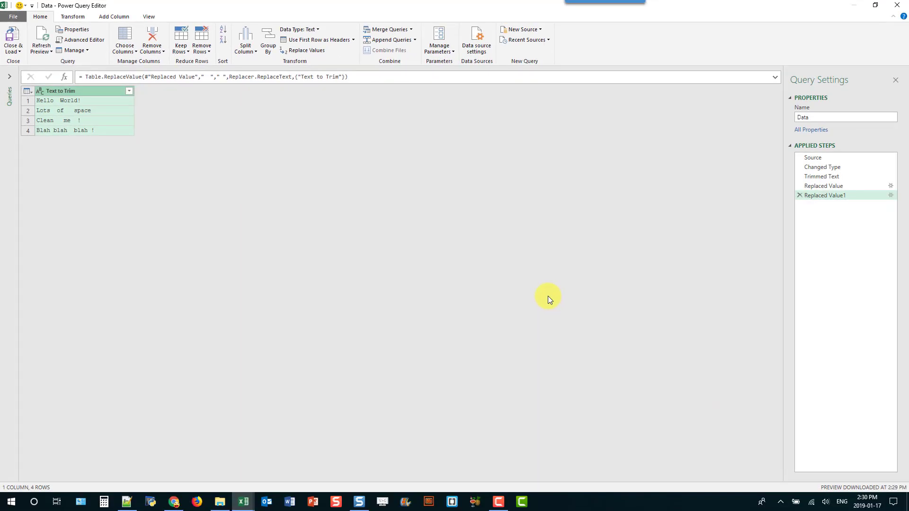
# Discard the query edits and create a new Blank Query from Get Data > From Other Sources.
pyautogui.click(897, 5)
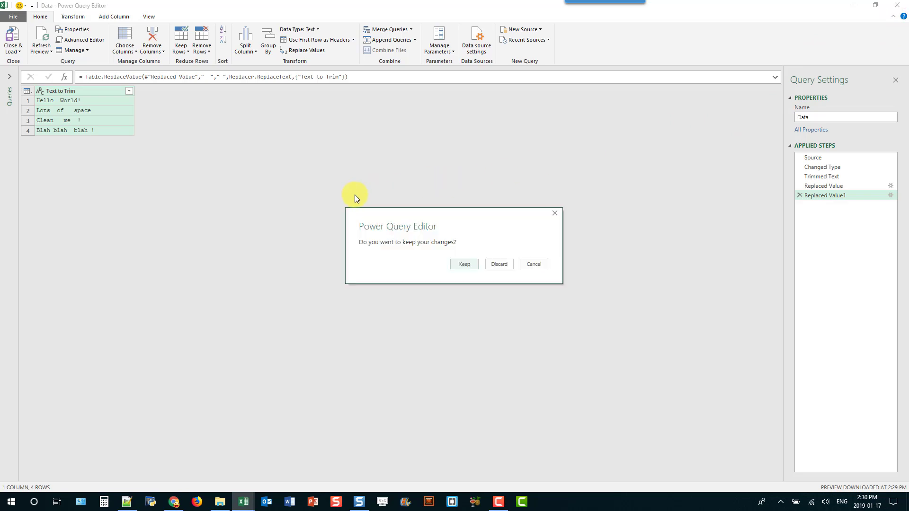
pyautogui.click(498, 269)
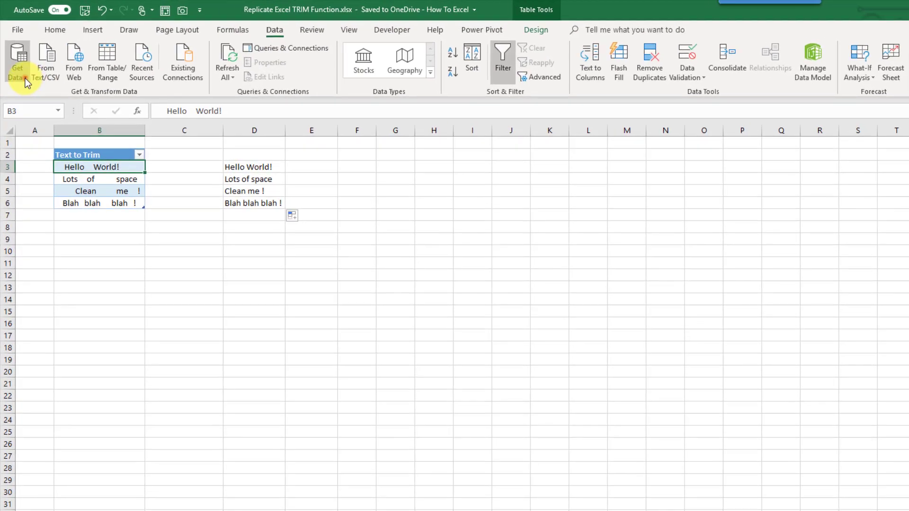
pyautogui.click(19, 61)
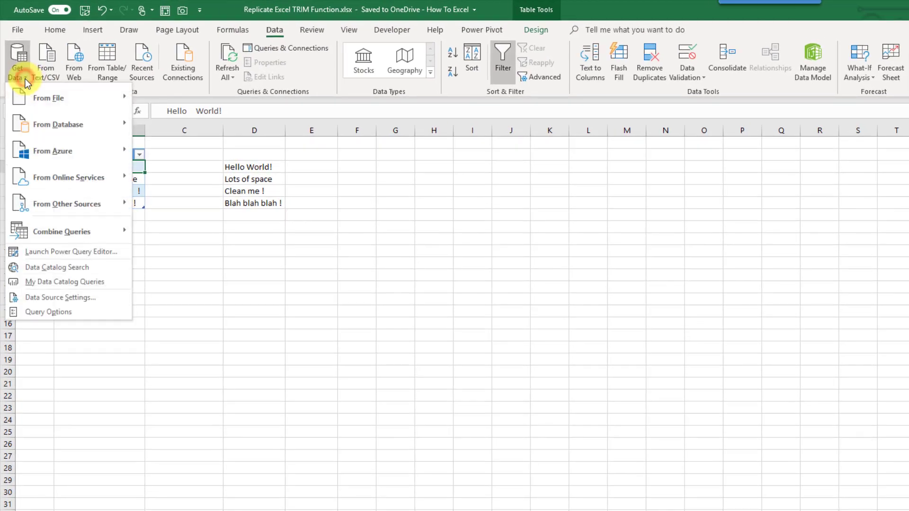
pyautogui.moveTo(46, 197)
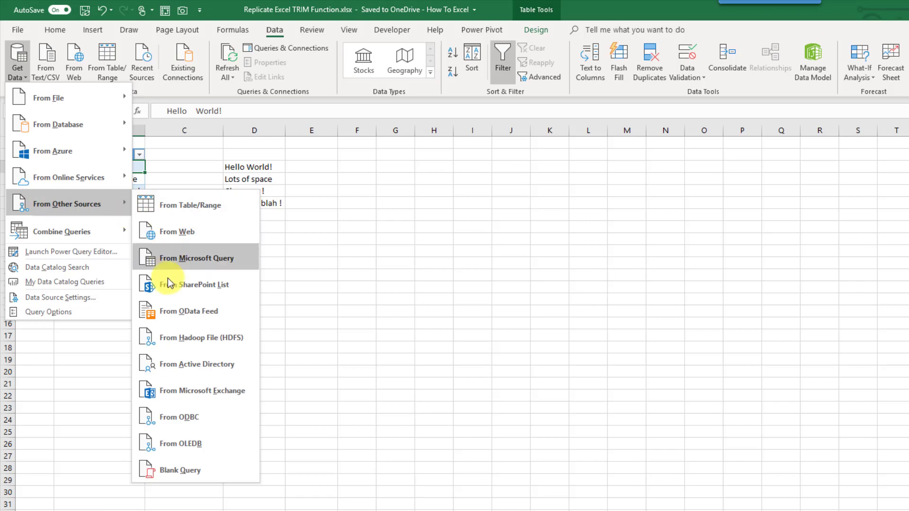
pyautogui.click(169, 472)
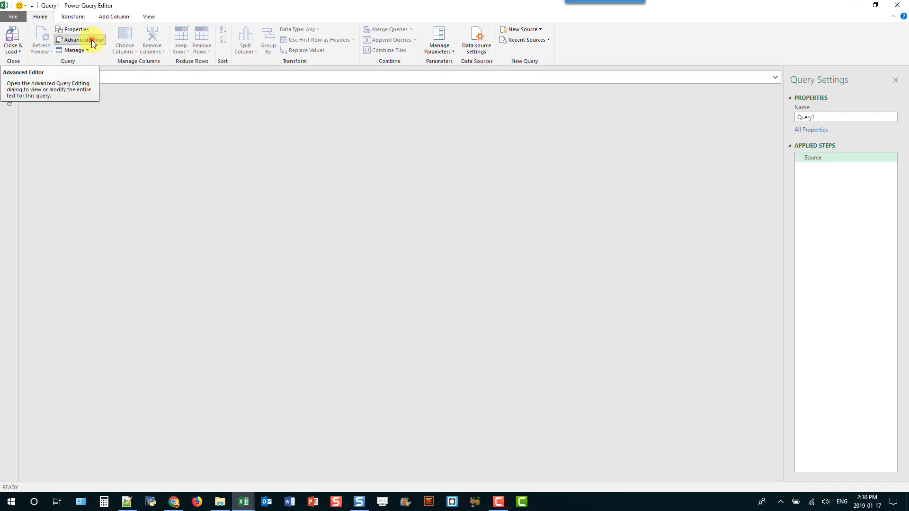
# Delete Query1's placeholder code in the Advanced Editor.
pyautogui.click(91, 40)
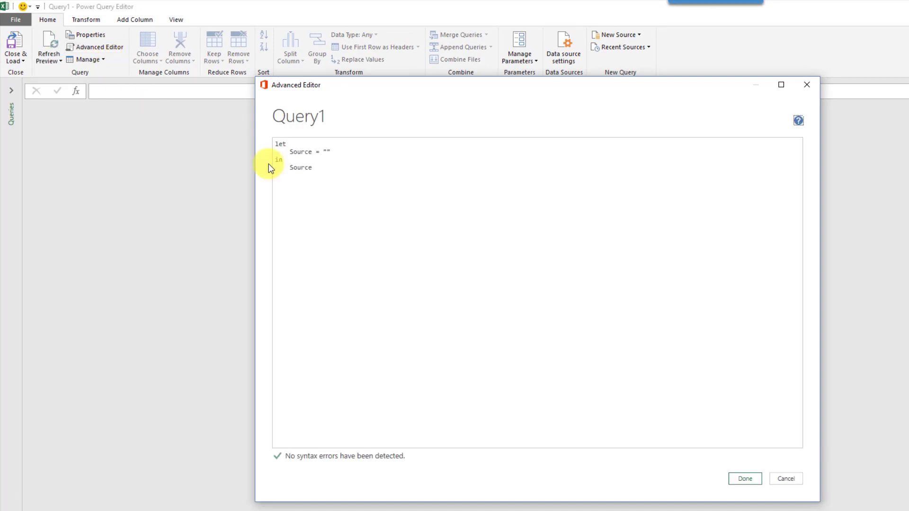
pyautogui.moveTo(320, 168); pyautogui.dragTo(272, 141)
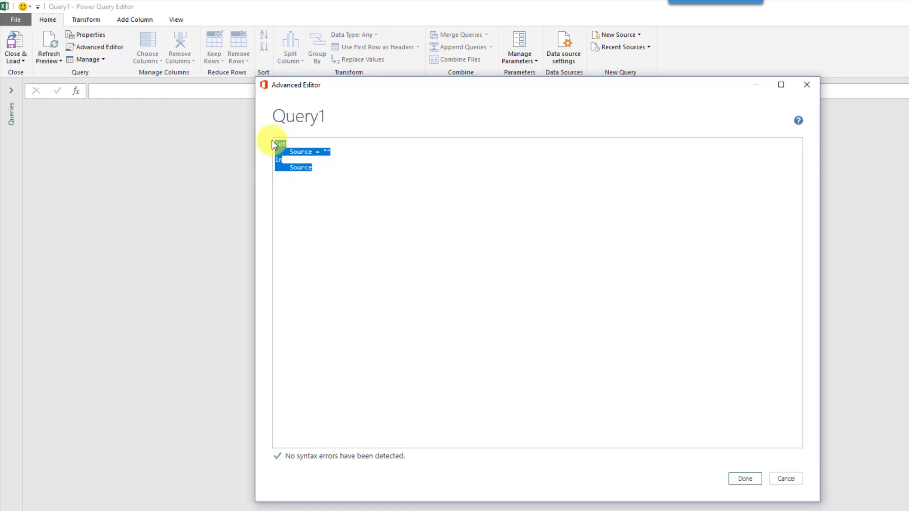
pyautogui.press('Delete')
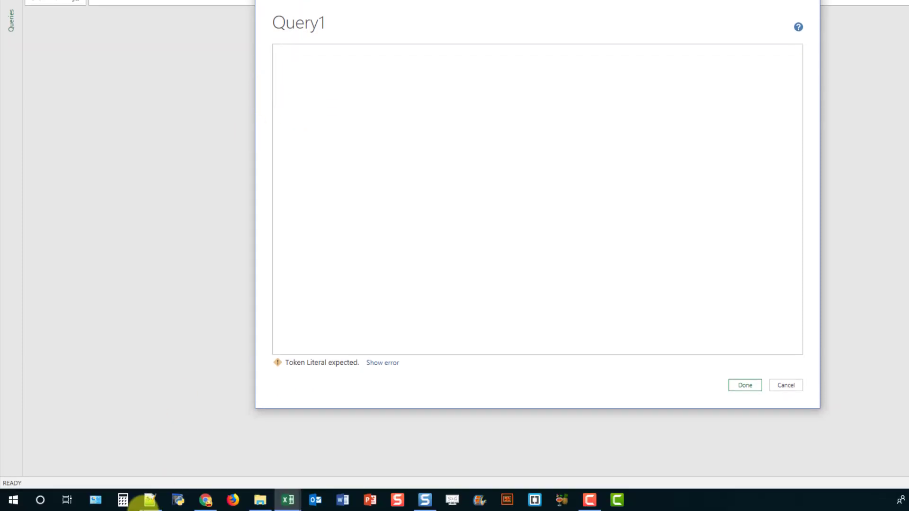
# Copy the ExcelTrim function code from Notepad++ and return to Query1's Advanced Editor.
pyautogui.click(149, 500)
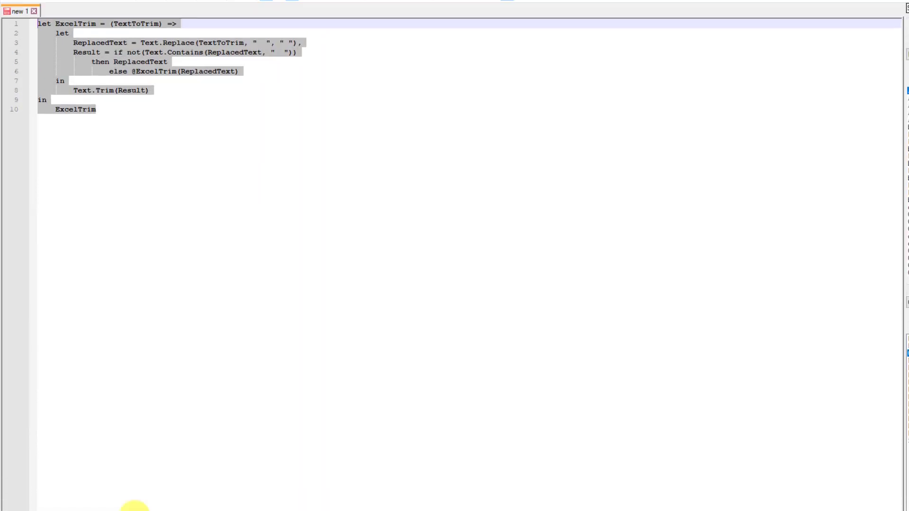
pyautogui.rightClick(103, 60)
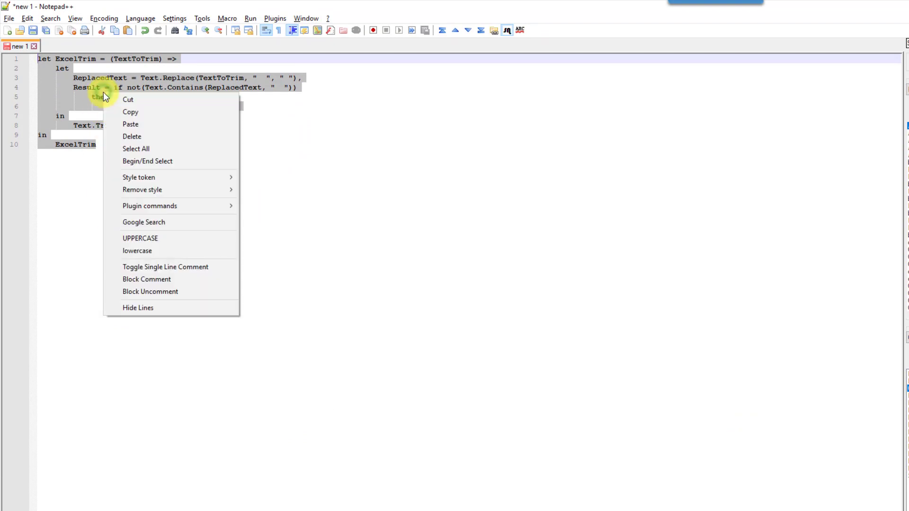
pyautogui.click(122, 112)
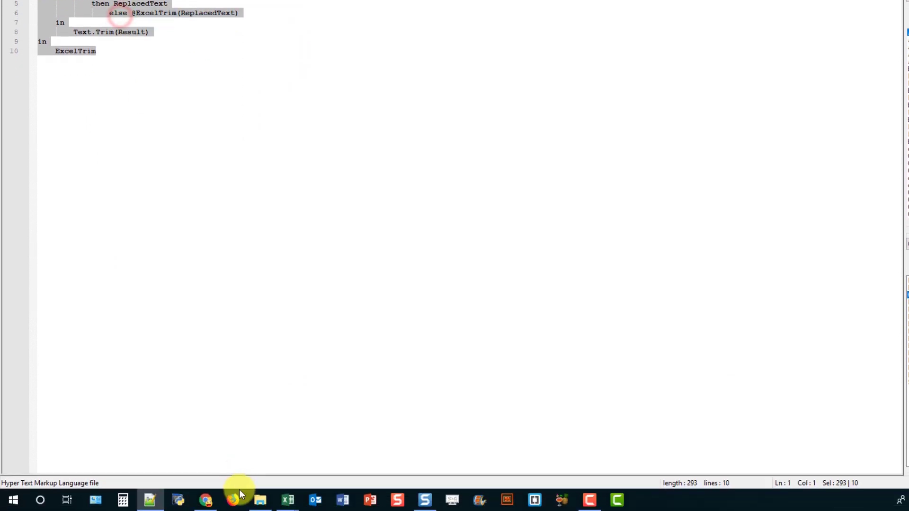
pyautogui.click(289, 501)
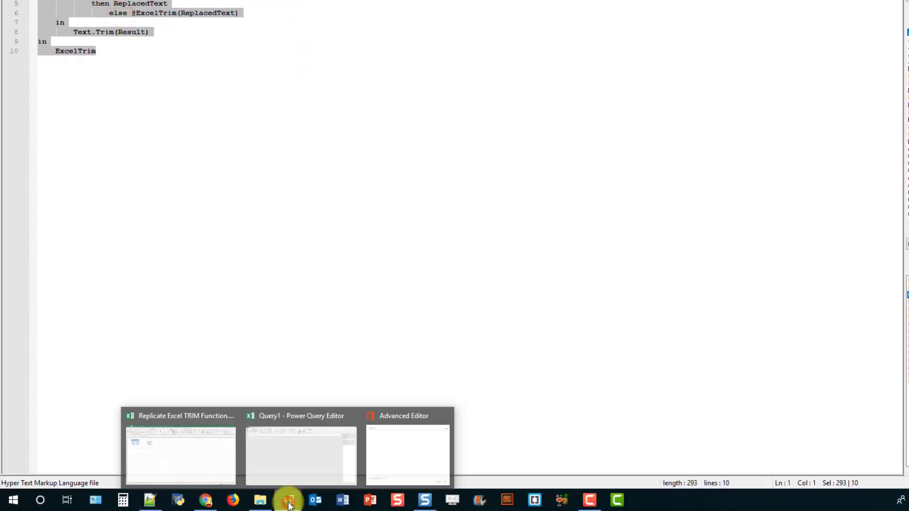
pyautogui.click(348, 468)
# Paste the recursive ExcelTrim M code into Query1's empty Advanced Editor.
pyautogui.click(218, 102)
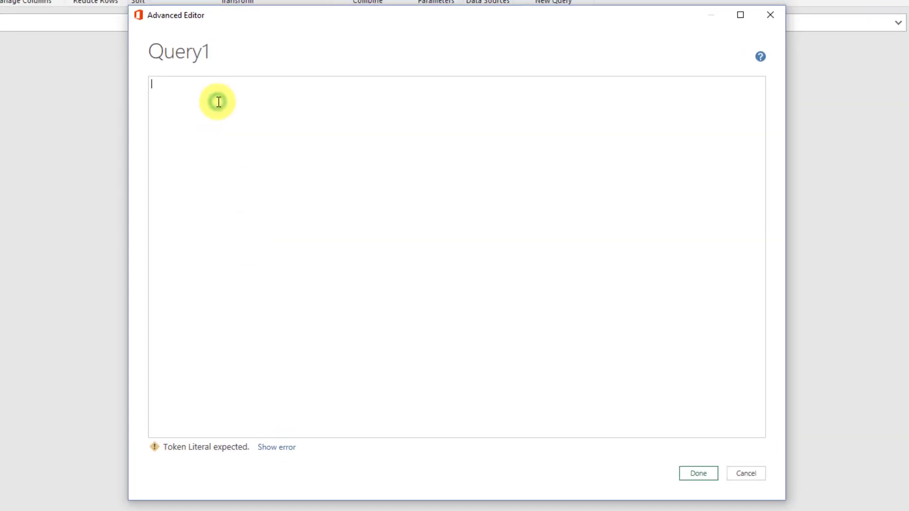
pyautogui.rightClick(219, 102)
pyautogui.click(195, 159)
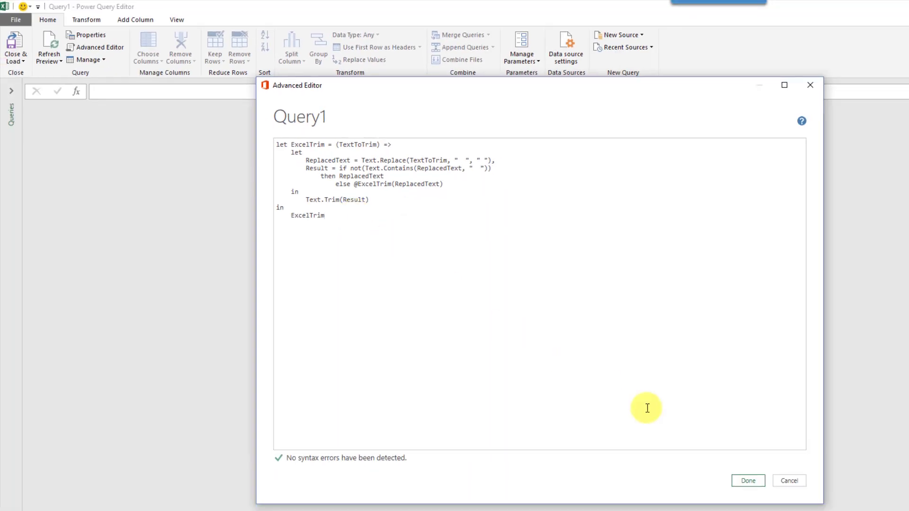
# Save the function code and rename Query1 to fnExcelTrim in Query Settings.
pyautogui.click(747, 481)
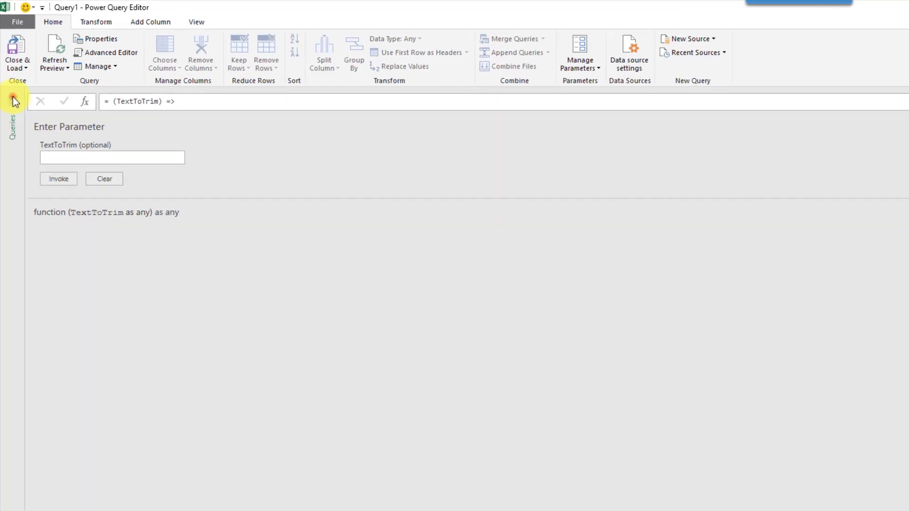
pyautogui.click(13, 99)
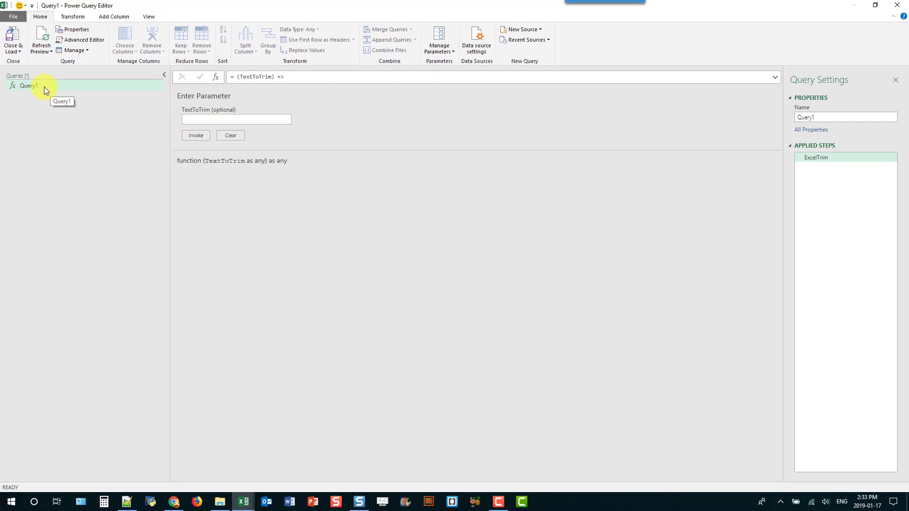
pyautogui.moveTo(817, 114); pyautogui.dragTo(783, 117)
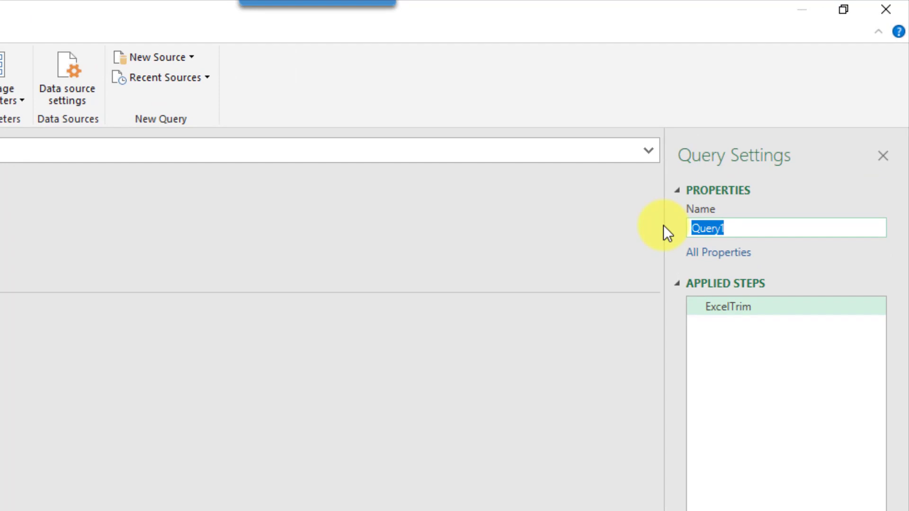
pyautogui.write('fn')
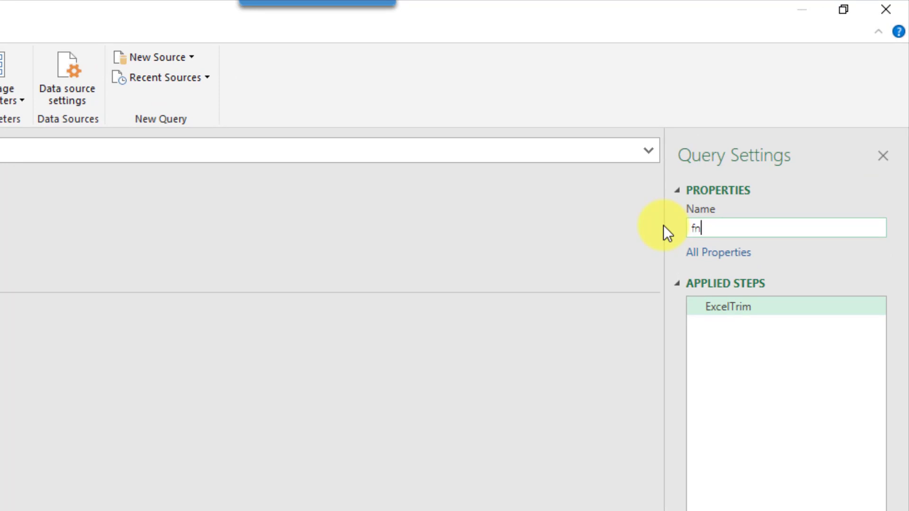
pyautogui.write('ExcelTrim')
pyautogui.click(800, 229)
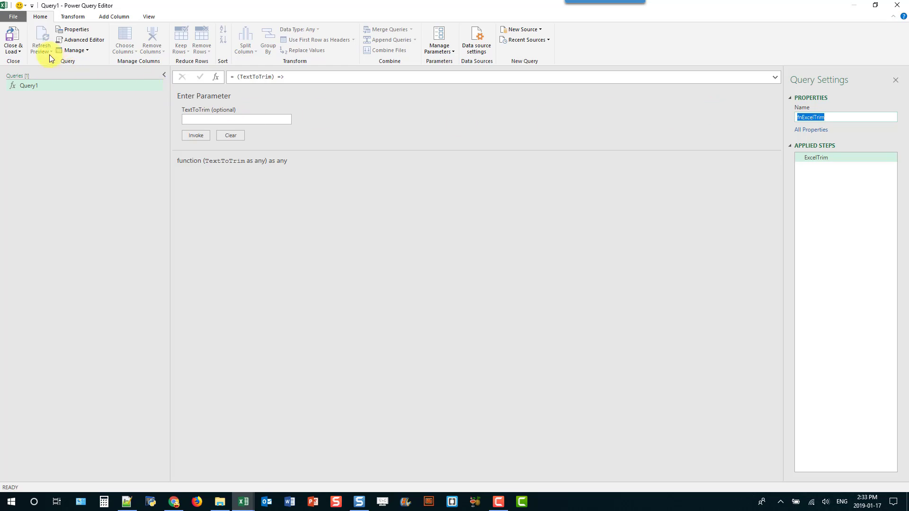
# Close & Load the fnExcelTrim function query and return to the worksheet.
pyautogui.click(18, 38)
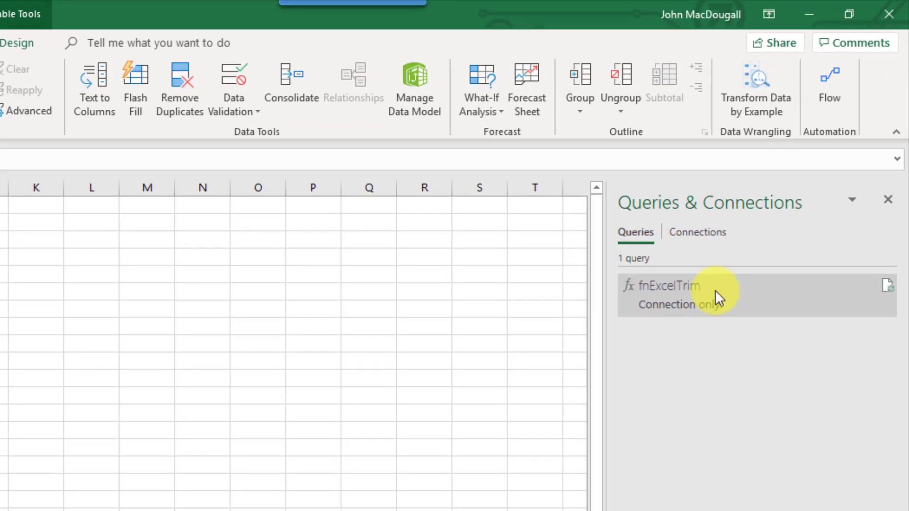
pyautogui.moveTo(809, 169)
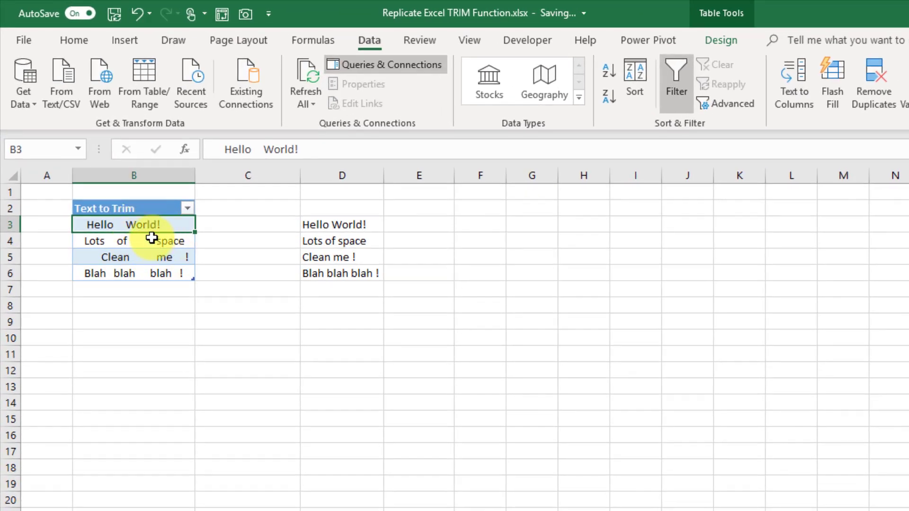
# Load the Text to Trim table and add a custom column Trimmed with =fnExcelTrim([Text to Trim]).
pyautogui.click(147, 92)
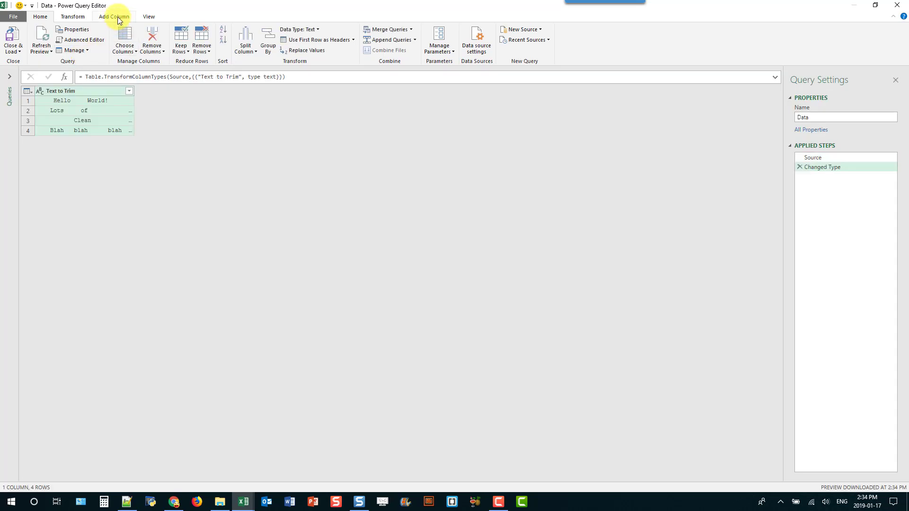
pyautogui.click(116, 16)
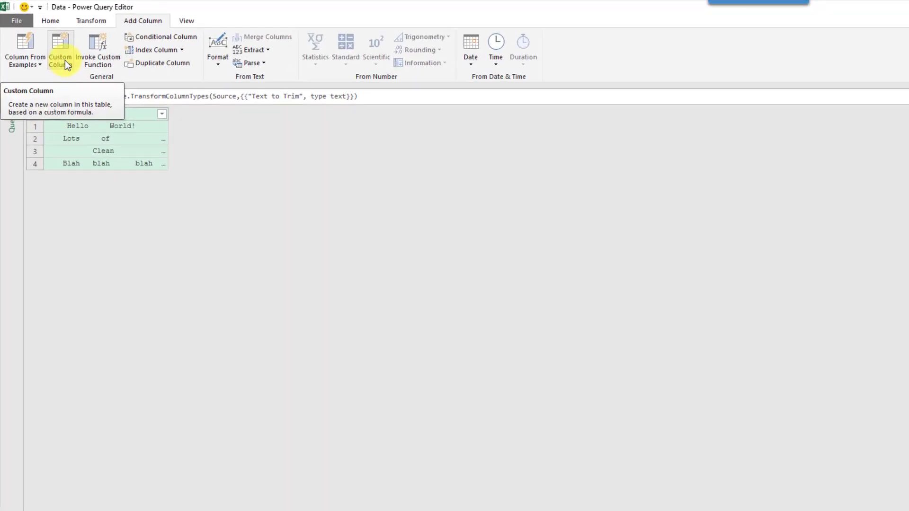
pyautogui.click(65, 61)
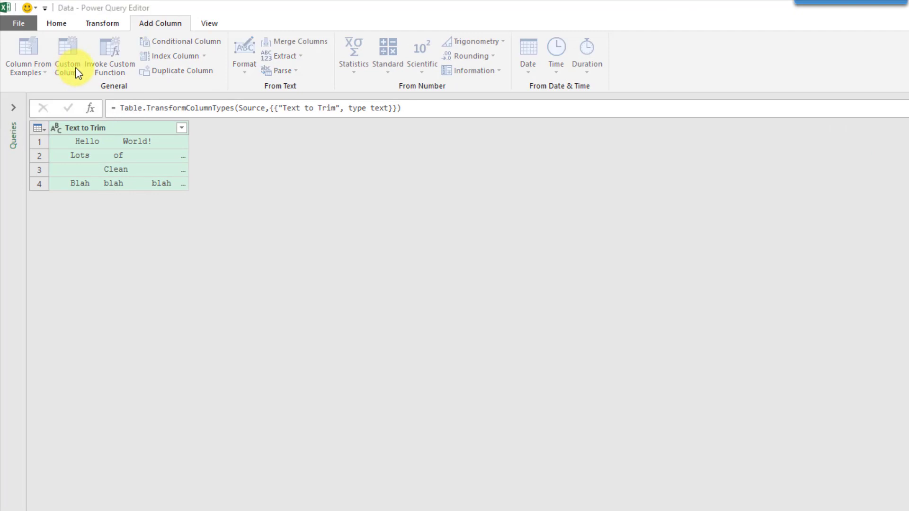
pyautogui.doubleClick(469, 268)
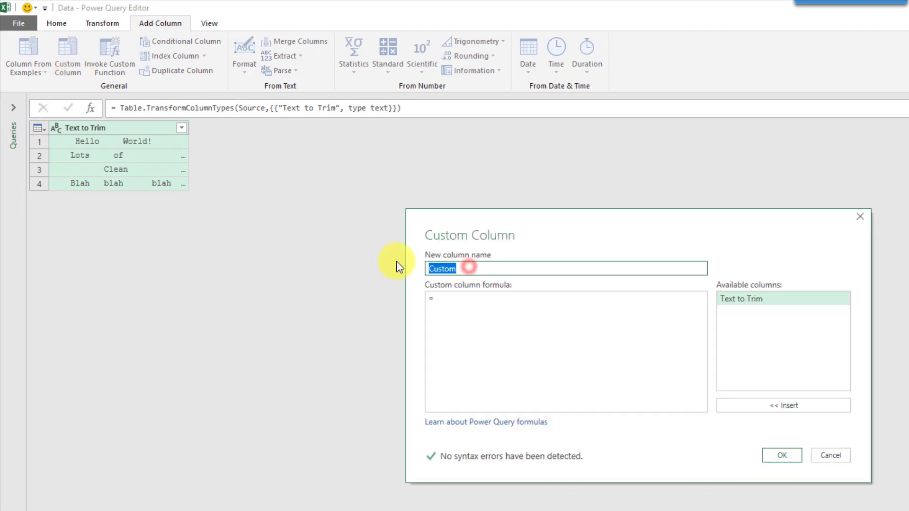
pyautogui.write('Tr')
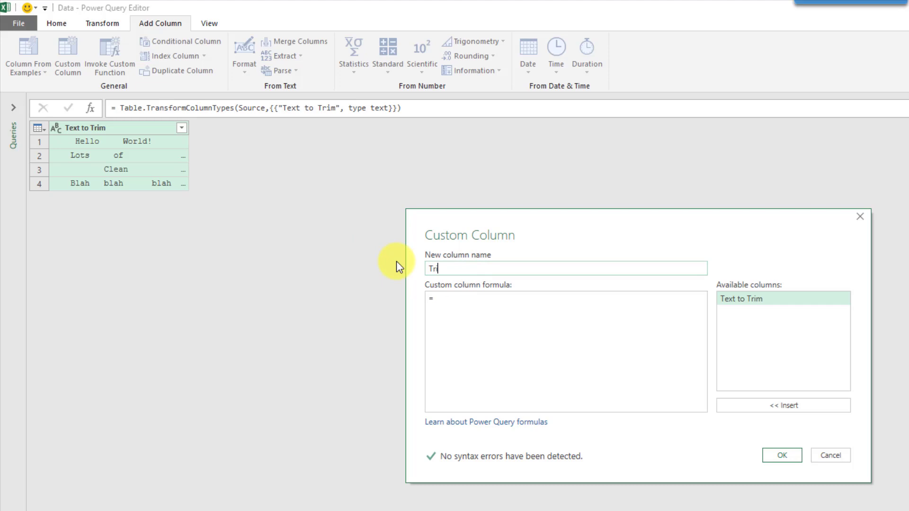
pyautogui.write('immed')
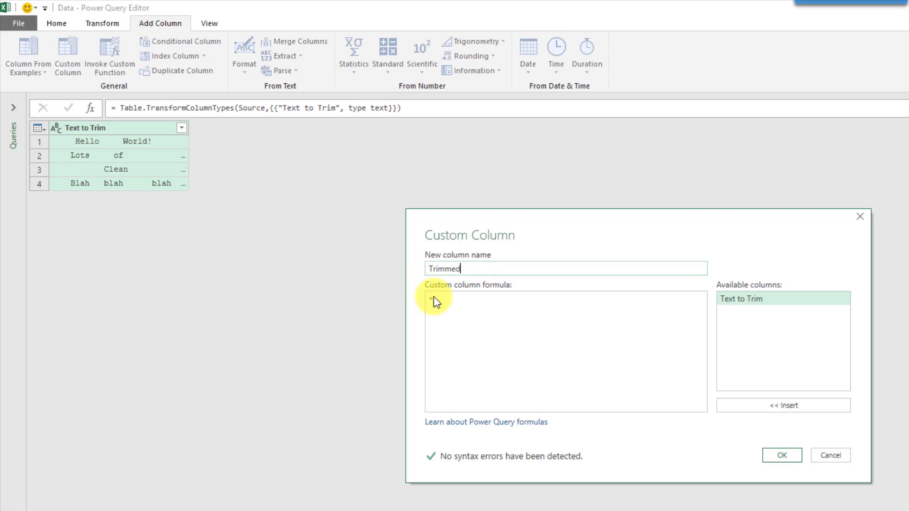
pyautogui.click(435, 299)
pyautogui.write('fnExcelTrim(')
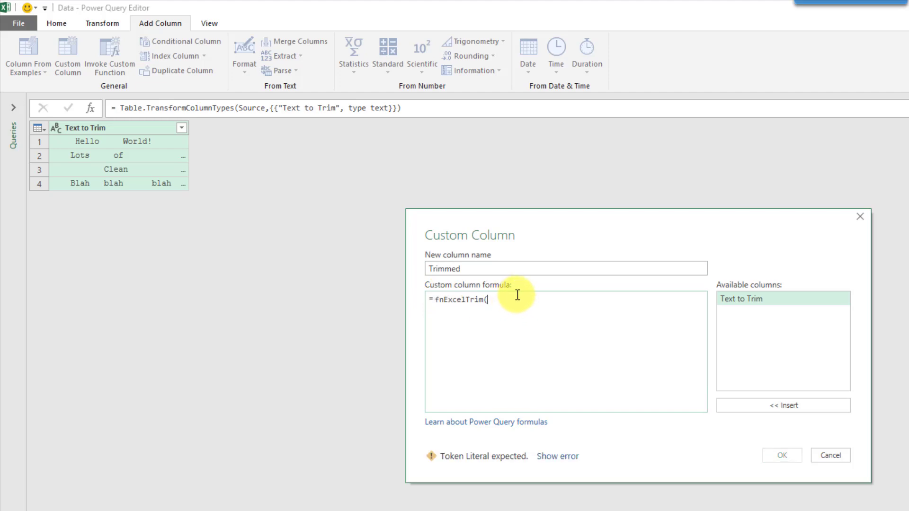
pyautogui.doubleClick(742, 299)
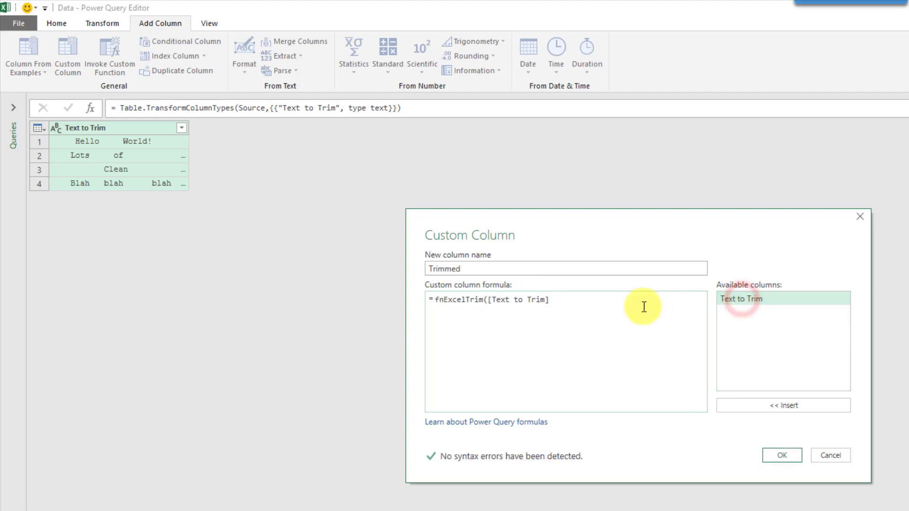
pyautogui.write(')')
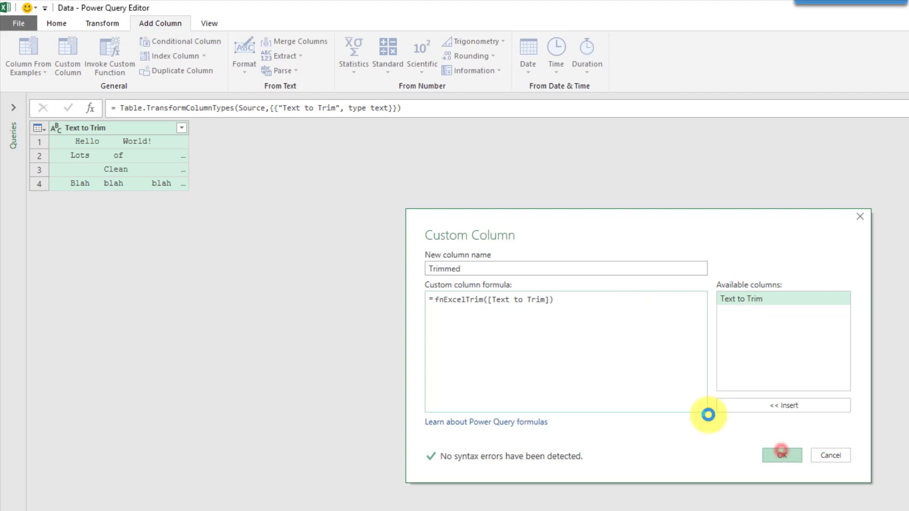
# Add the Trimmed column, widen it, and remove the original Text to Trim column.
pyautogui.click(782, 455)
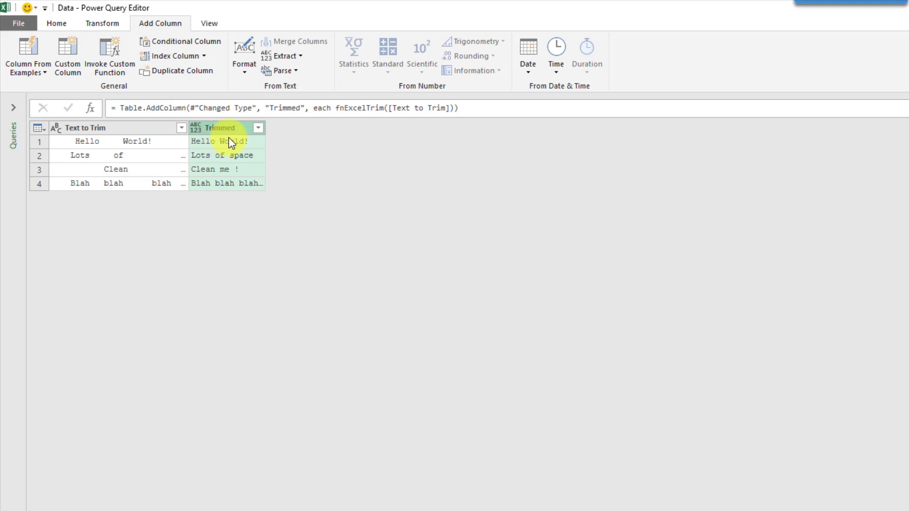
pyautogui.moveTo(266, 128); pyautogui.dragTo(288, 129)
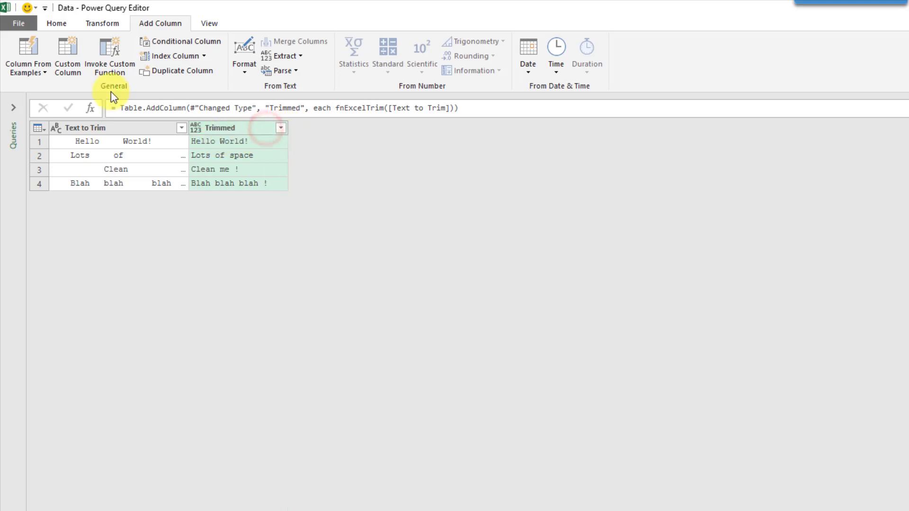
pyautogui.click(94, 128)
pyautogui.rightClick(93, 128)
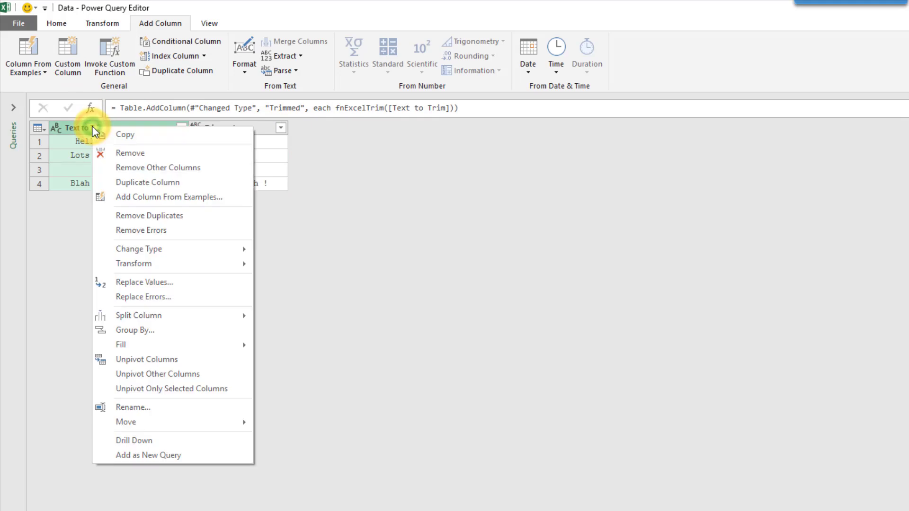
pyautogui.click(120, 153)
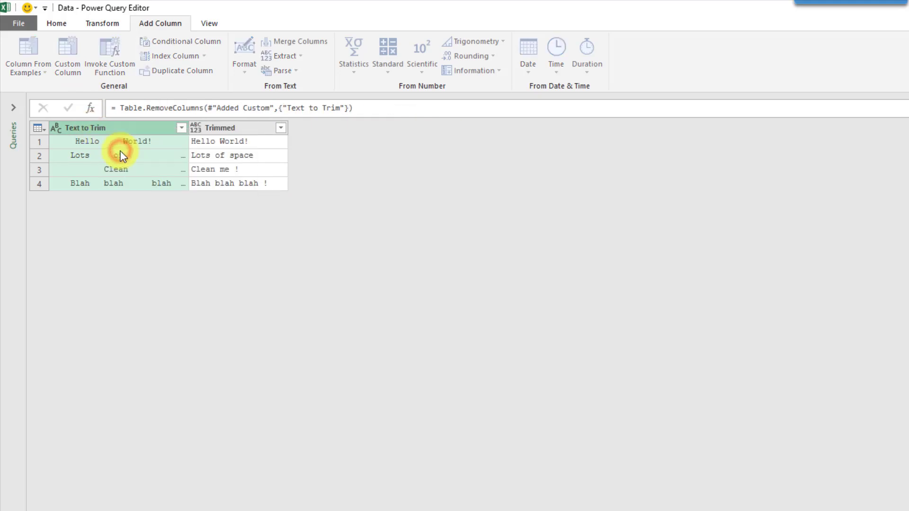
# Use Close & Load To to load the query as a table on the existing worksheet at Sheet1!$F$2.
pyautogui.click(62, 27)
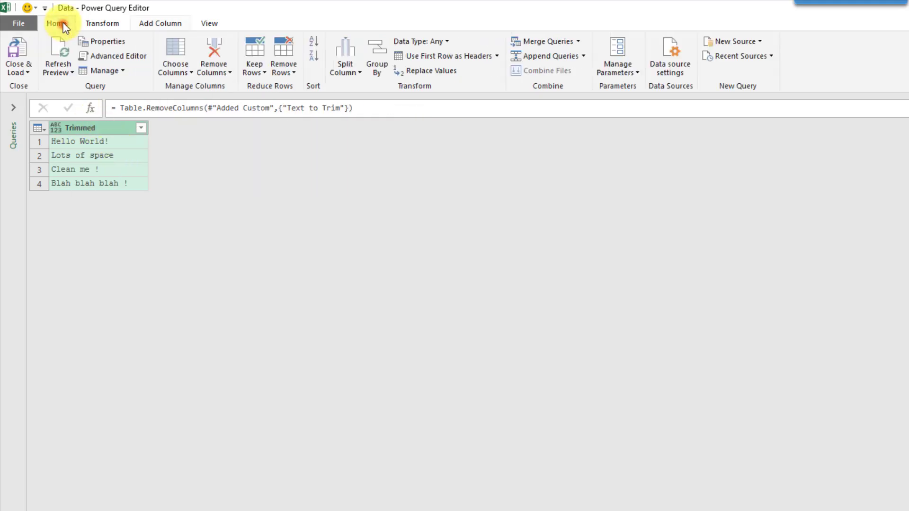
pyautogui.click(26, 72)
pyautogui.click(34, 98)
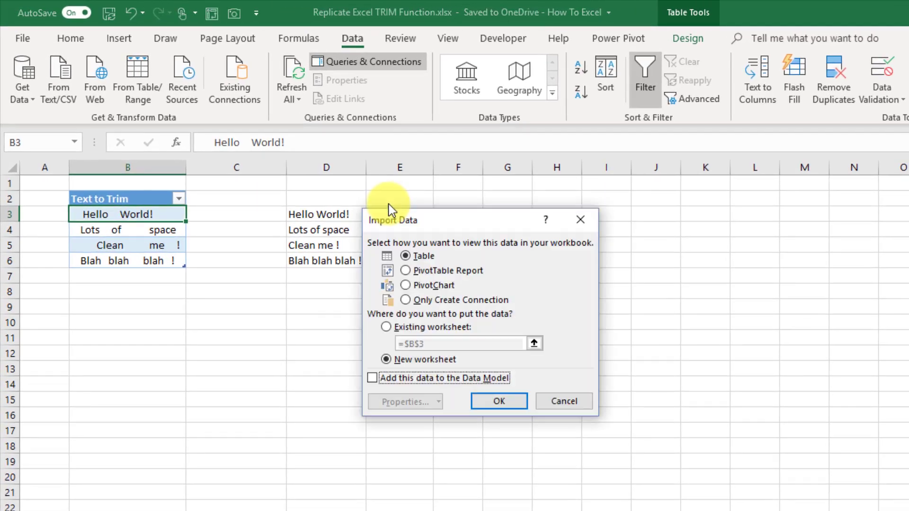
pyautogui.click(390, 327)
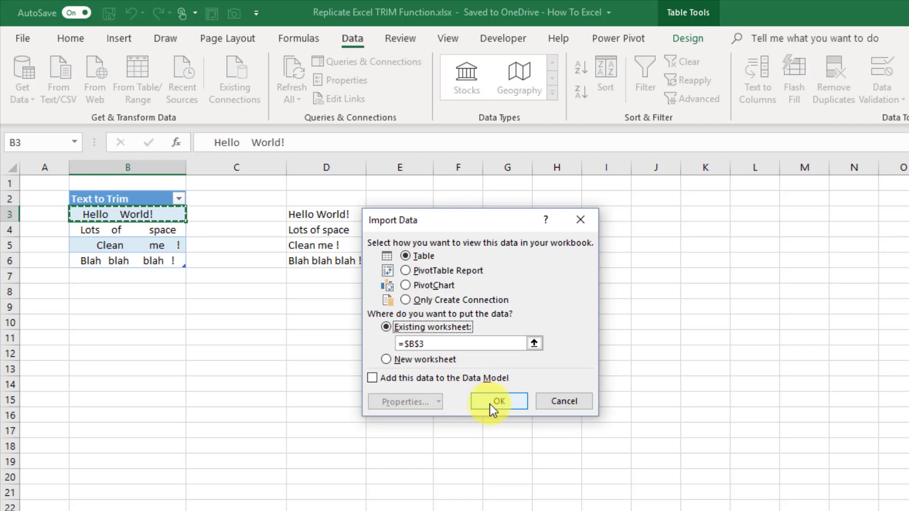
pyautogui.click(534, 344)
pyautogui.click(388, 195)
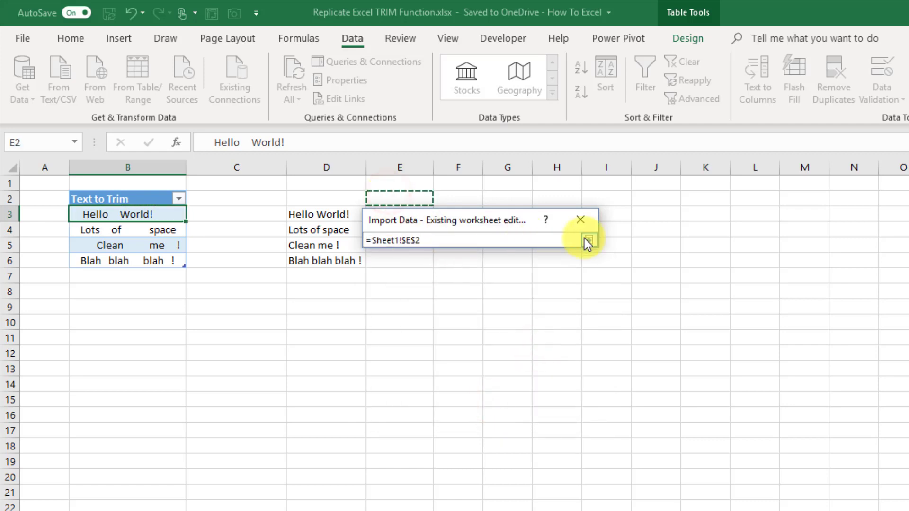
pyautogui.click(458, 197)
pyautogui.click(589, 240)
pyautogui.click(503, 400)
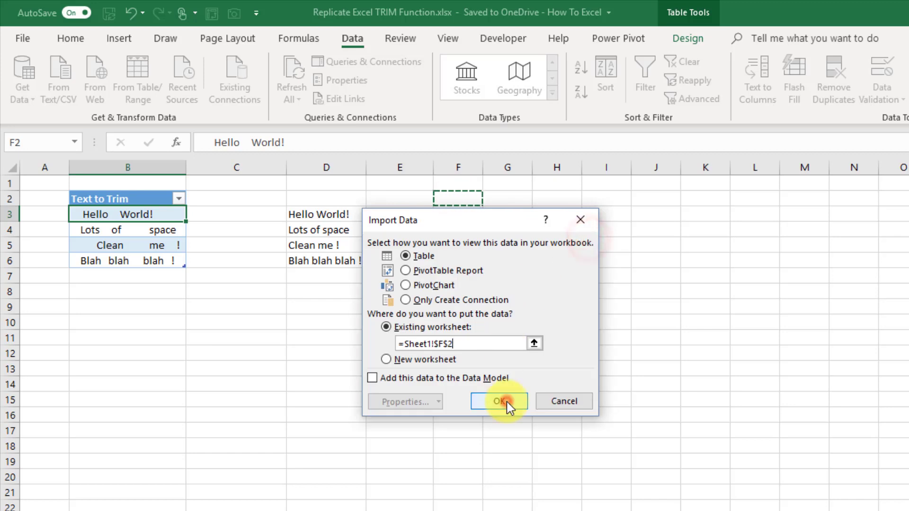